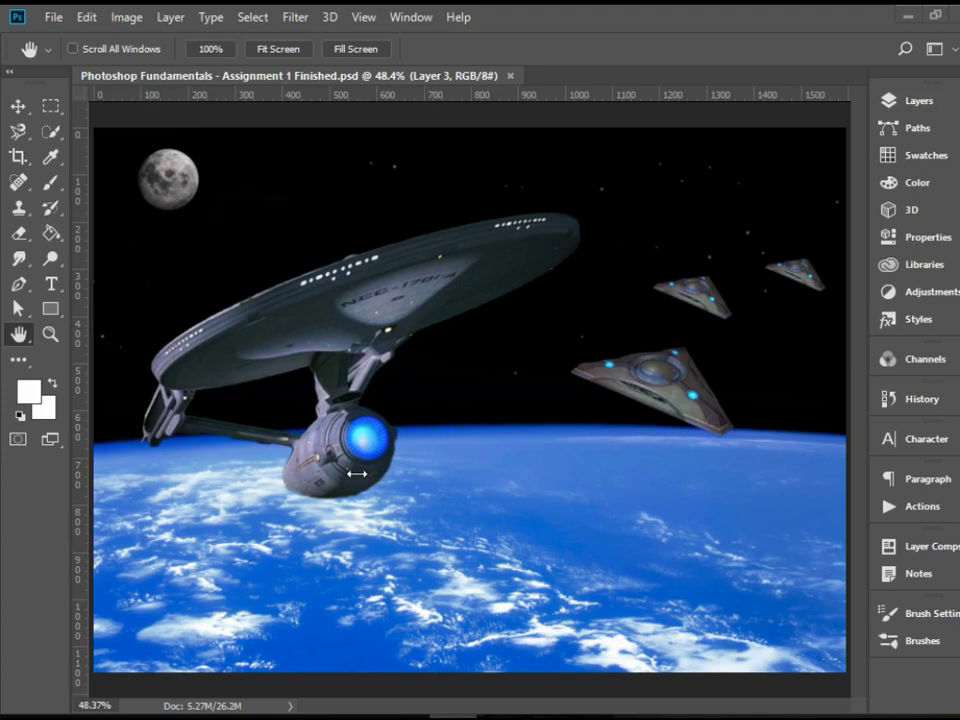
- Show the Layers panel and select Layer 1, Layer 2 and Layer 3 in turn
left_click(918, 101)
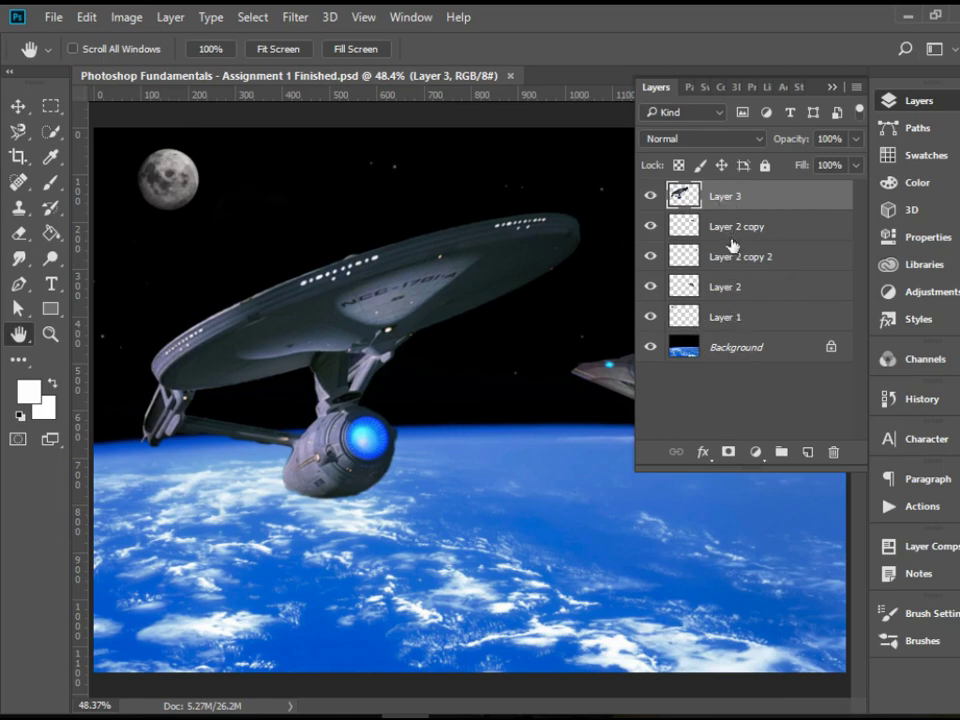
left_click(741, 315)
left_click(767, 290)
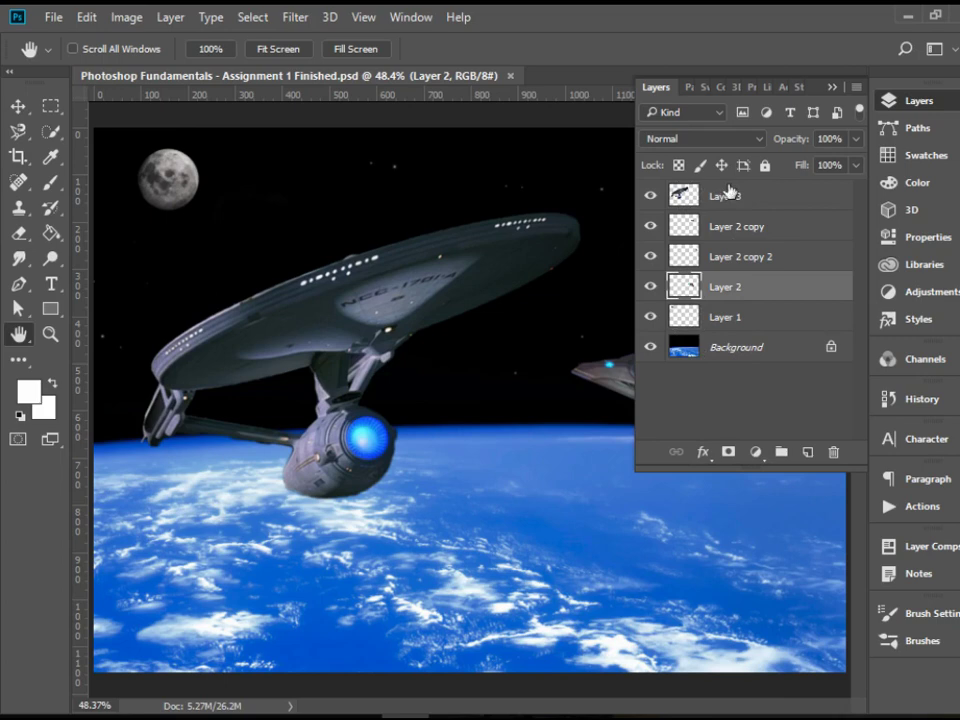
left_click(788, 199)
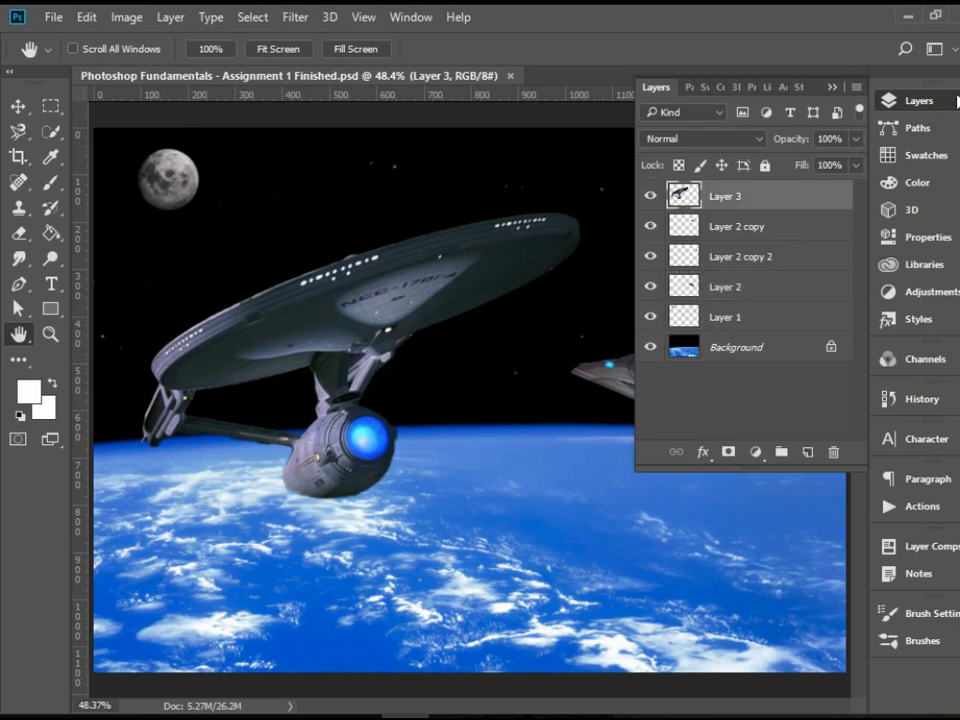
- Toggle Layer 1's visibility to confirm it holds the moon, then rename it 'Moon'
left_click(765, 320)
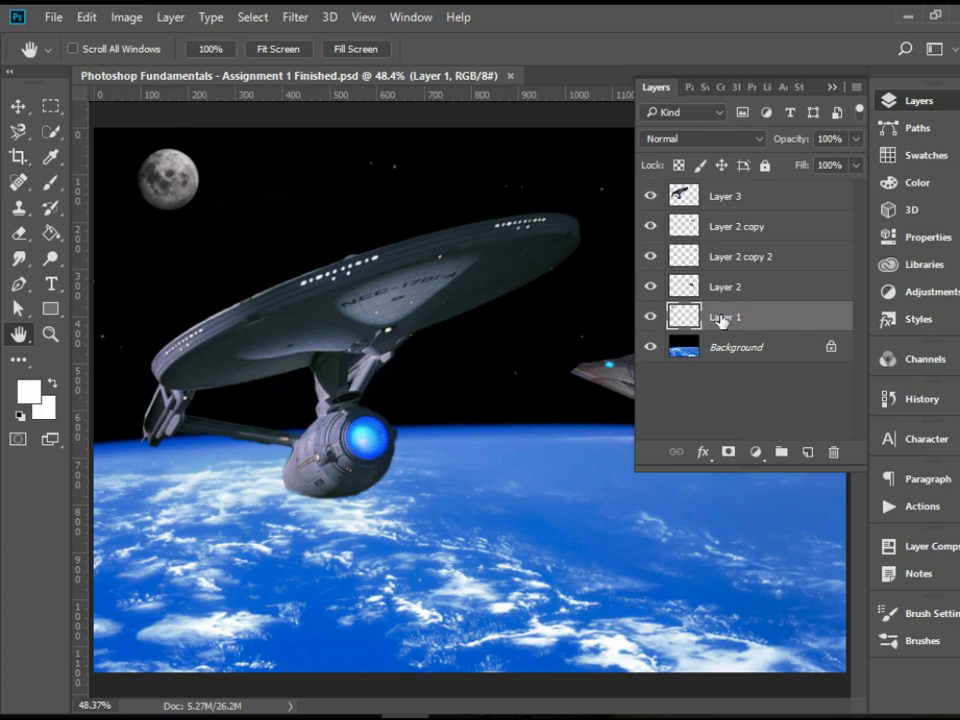
left_click(651, 320)
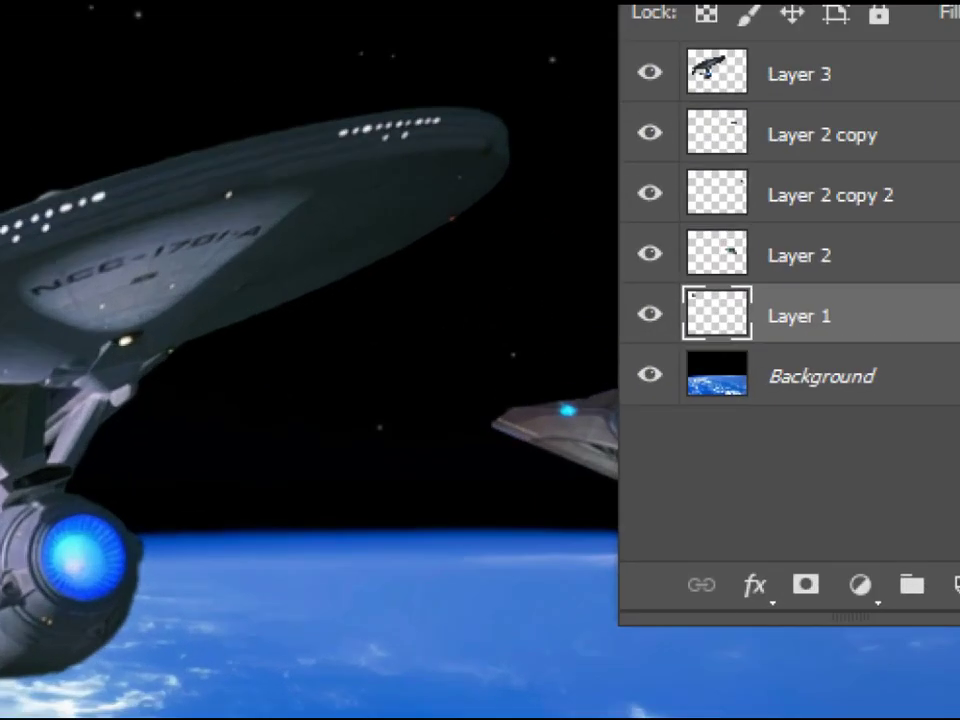
left_click(651, 318)
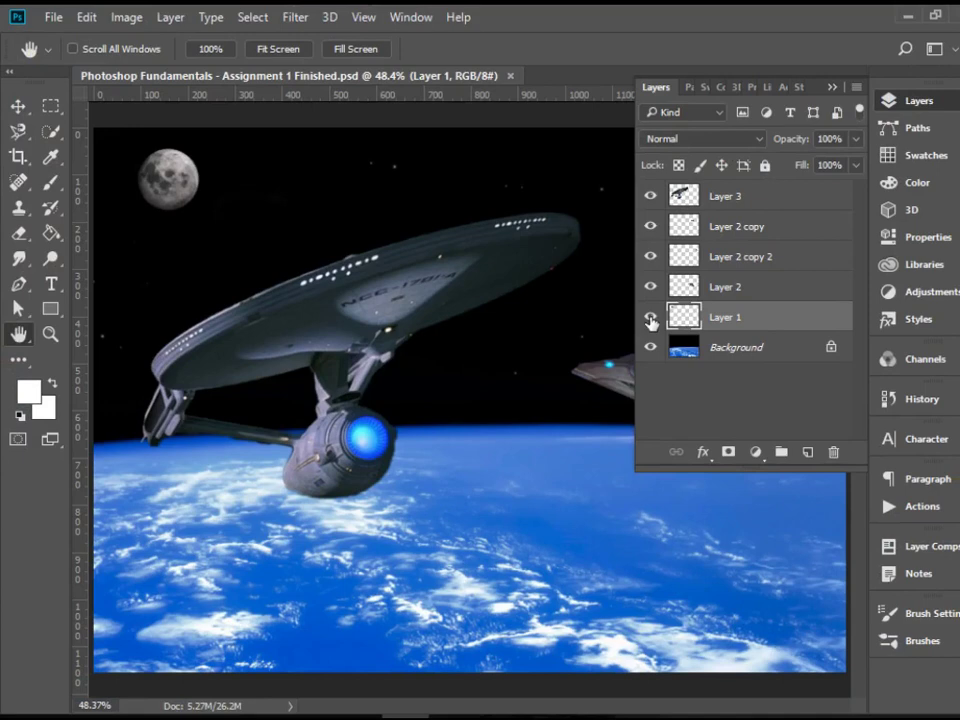
left_click(651, 318)
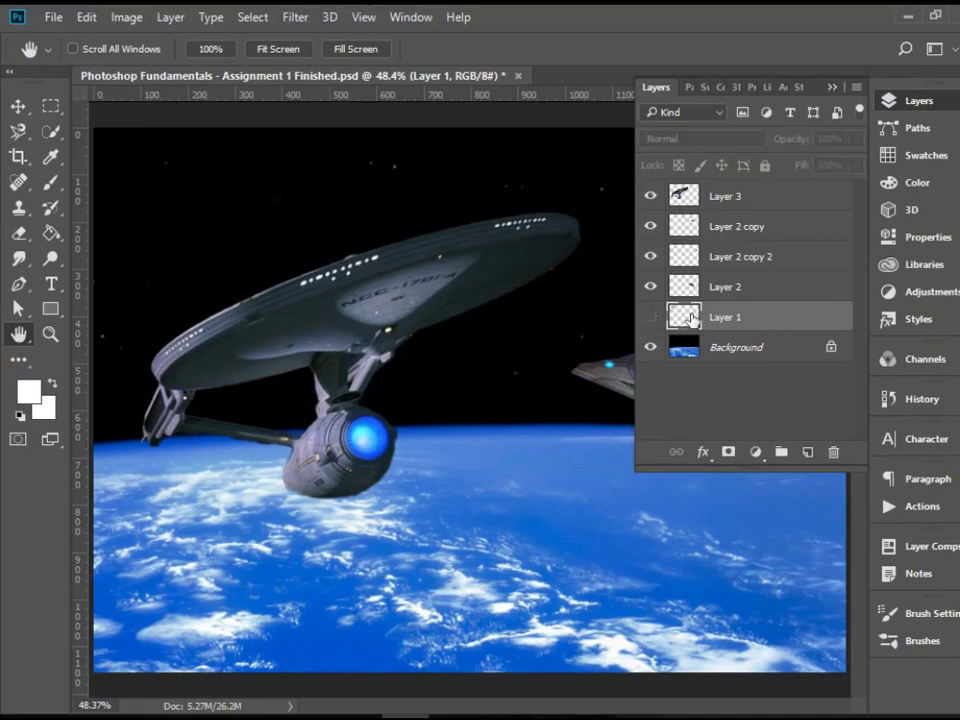
left_click(651, 318)
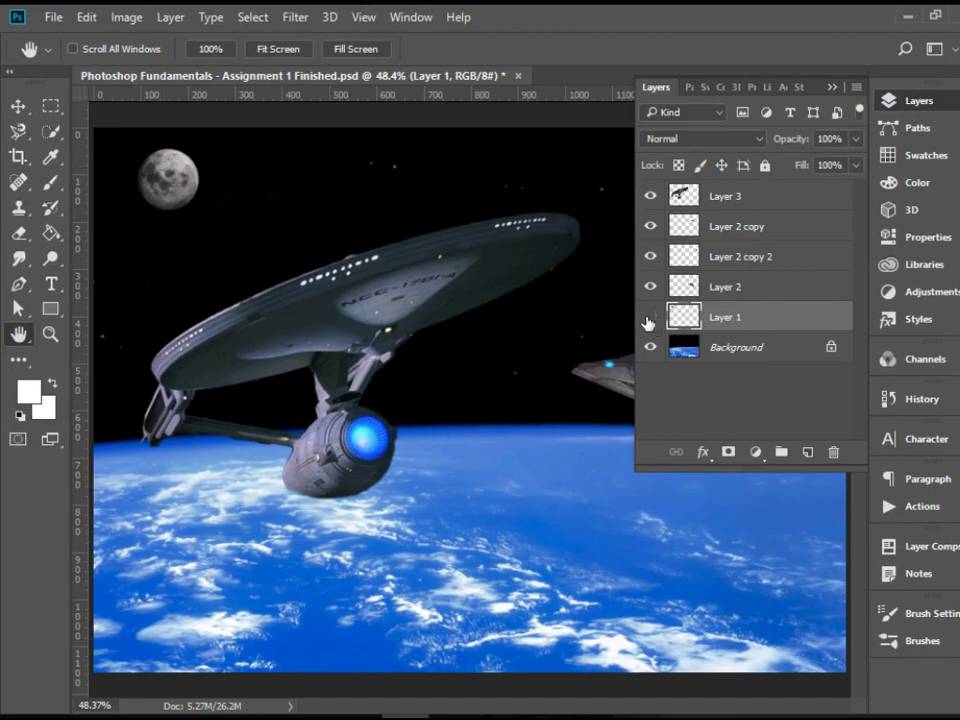
left_click(650, 318)
left_click(650, 318)
double_click(725, 318)
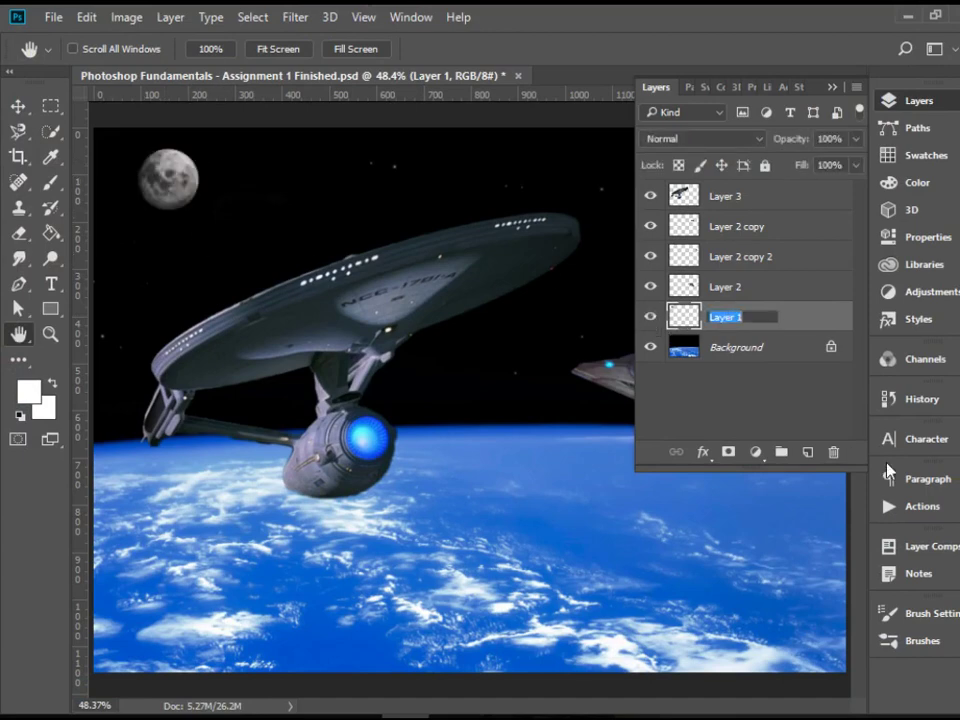
type("Moon")
key("Return")
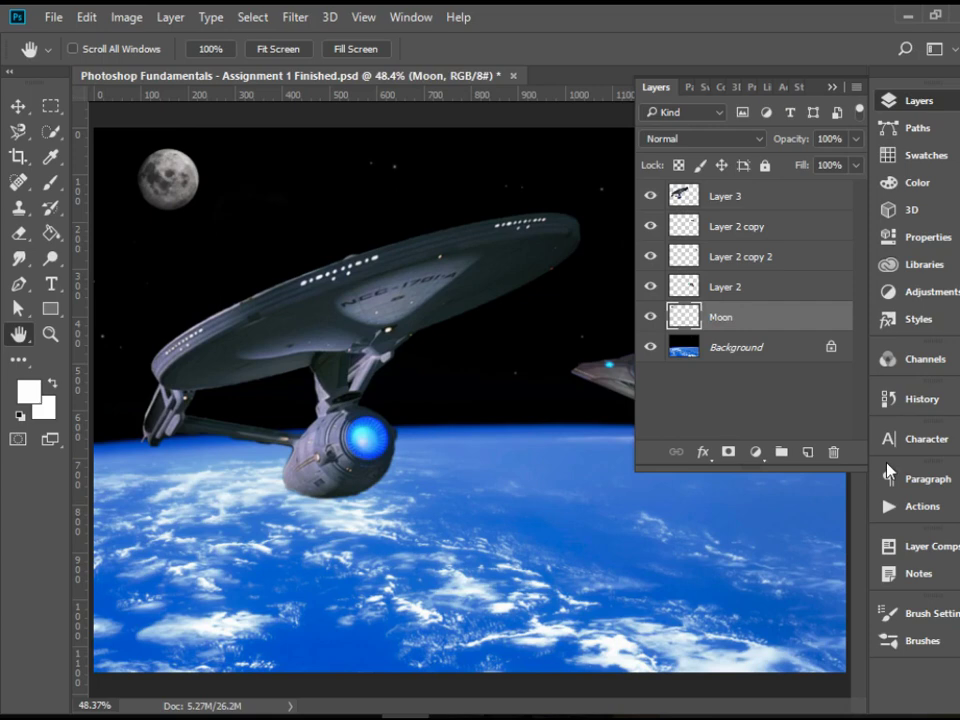
- Toggle Layer 2 and Layer 3 visibility to check which ship each holds, leaving Layer 3 selected
left_click(726, 290)
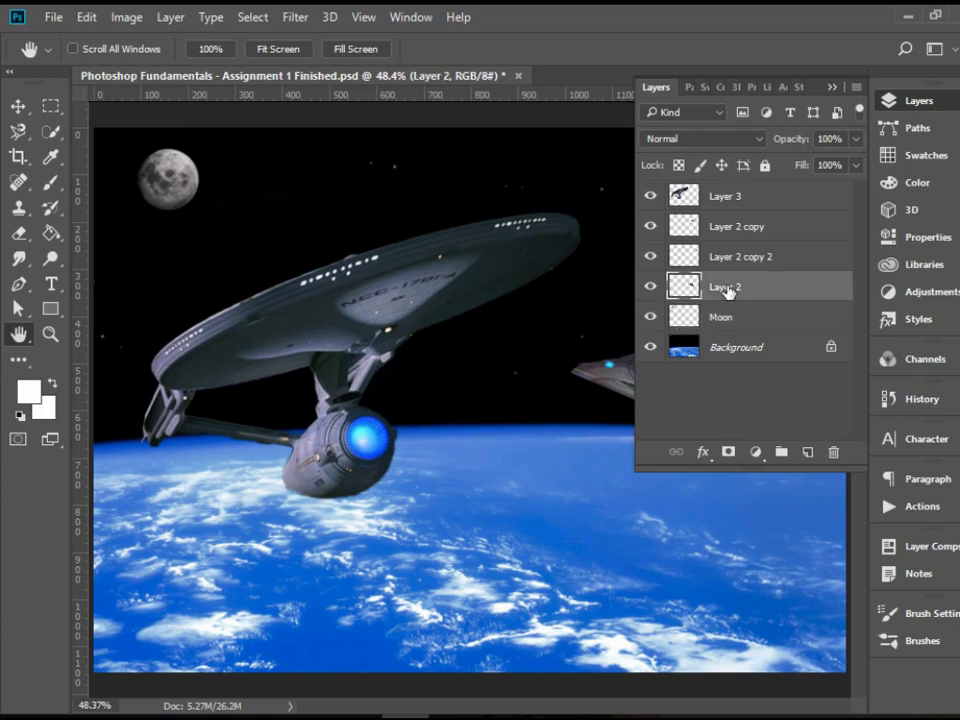
left_click(651, 287)
left_click(651, 287)
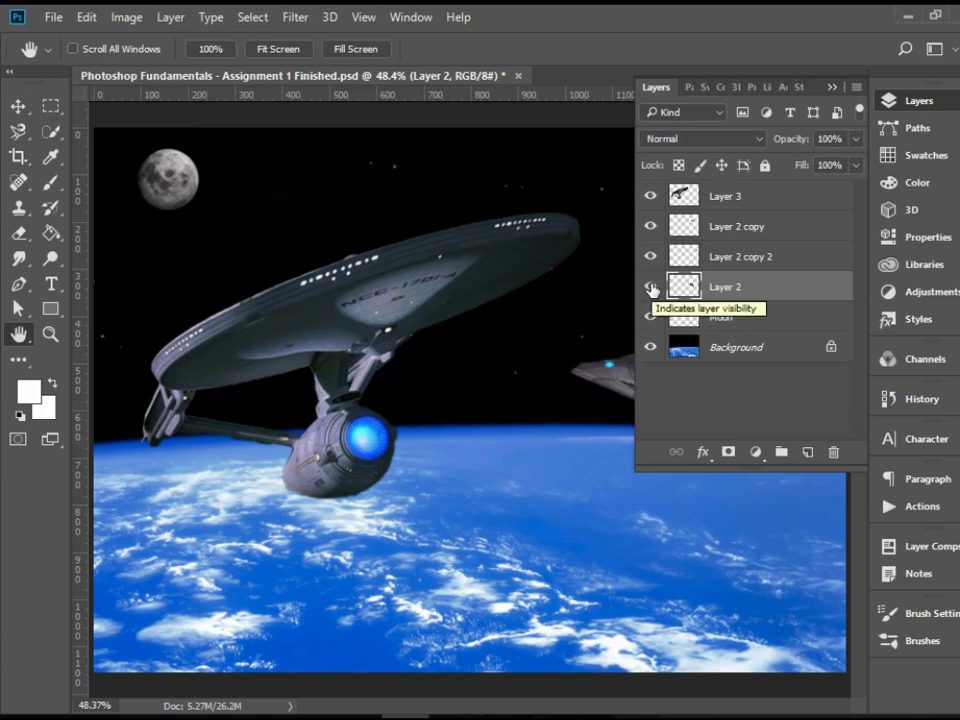
left_click(651, 196)
left_click(651, 196)
left_click(688, 200)
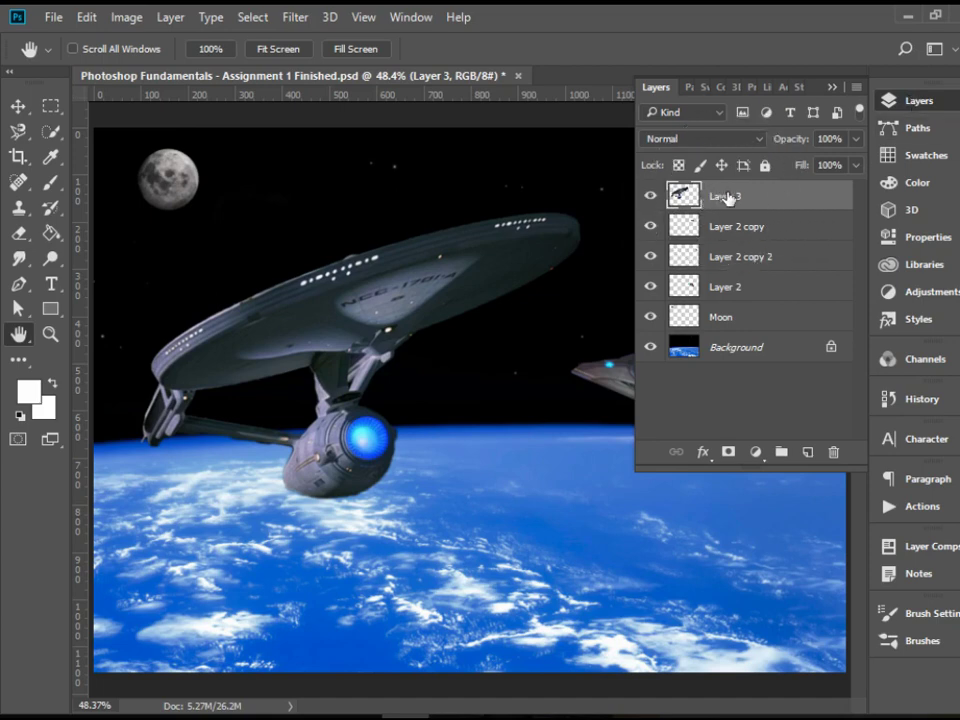
- Delete Layer 3 and undo it, then float the Layers panel over the canvas
left_click_drag(727, 197, 833, 452)
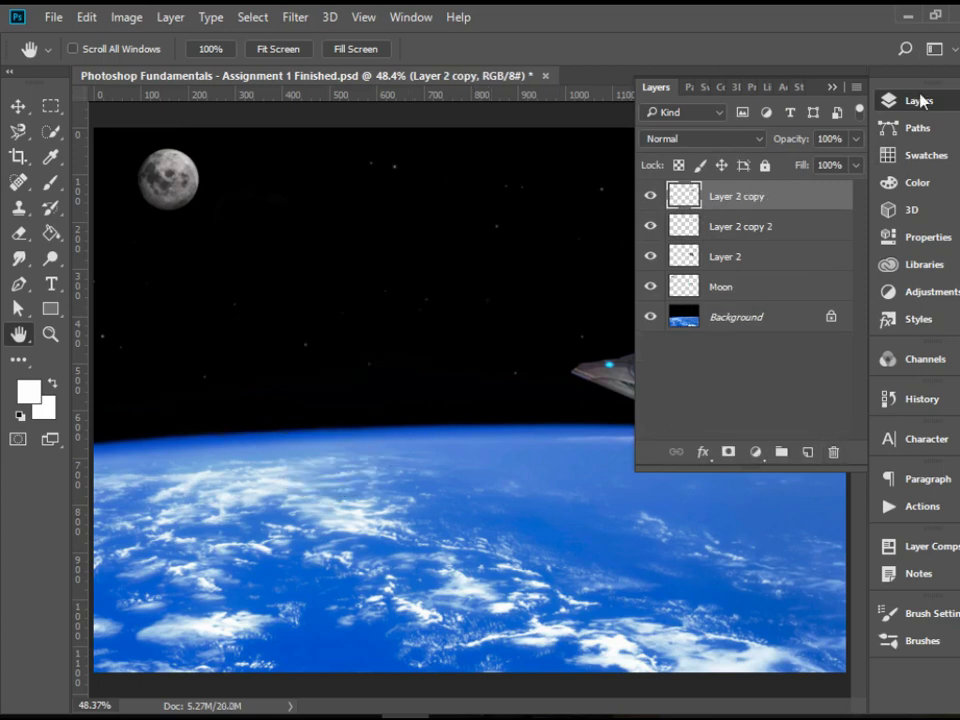
key("ctrl+z")
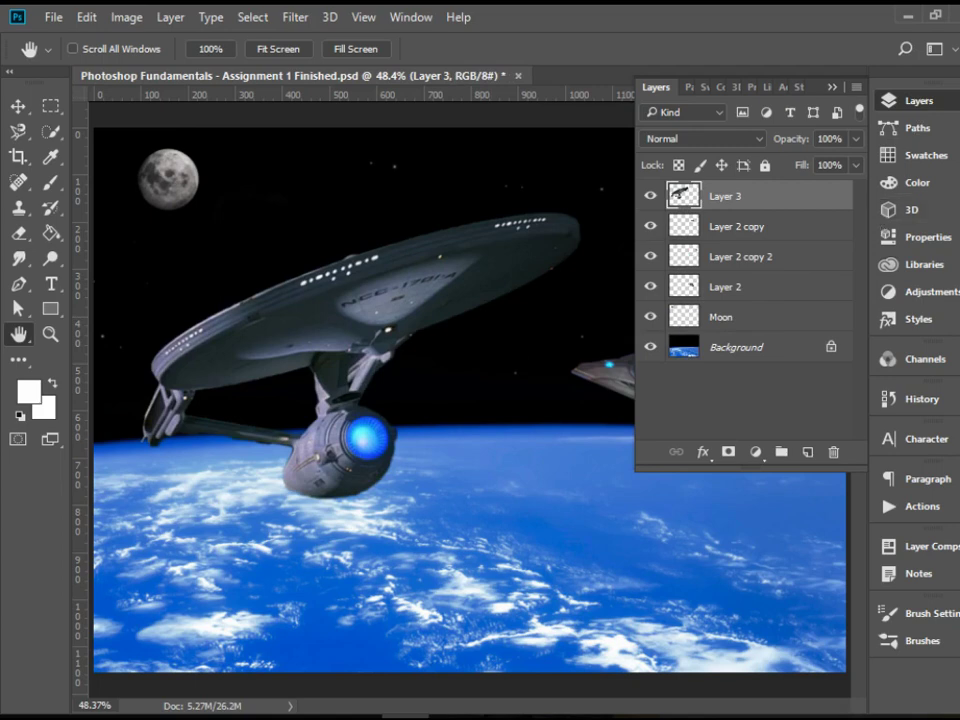
left_click_drag(662, 92, 205, 131)
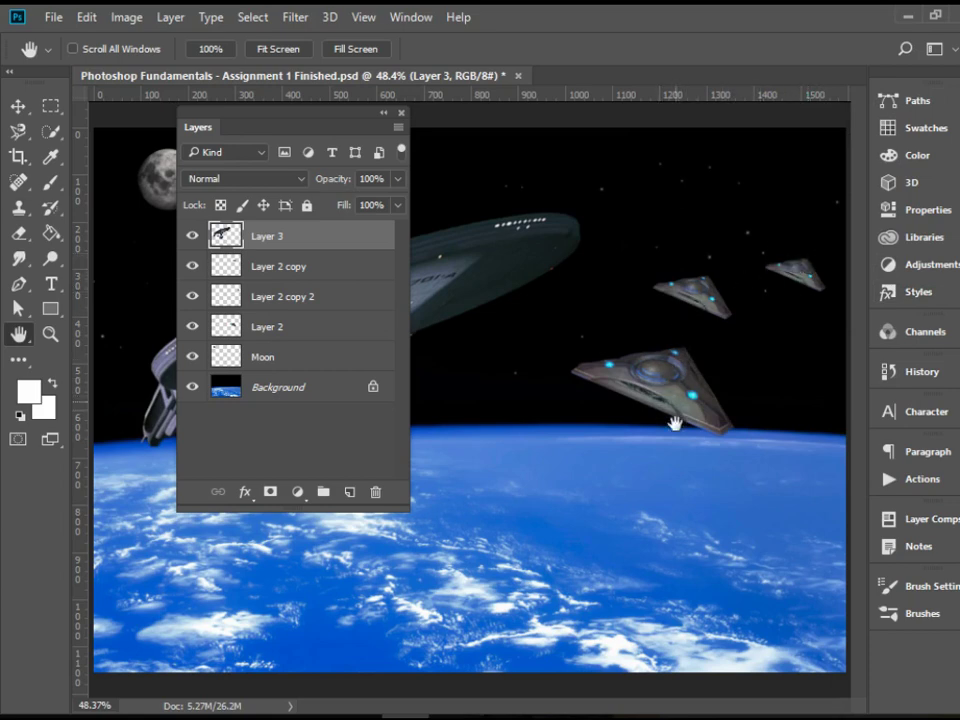
- Duplicate Layer 2 with Ctrl+J to create Layer 2 copy 3, then pick the Move tool
left_click(366, 322)
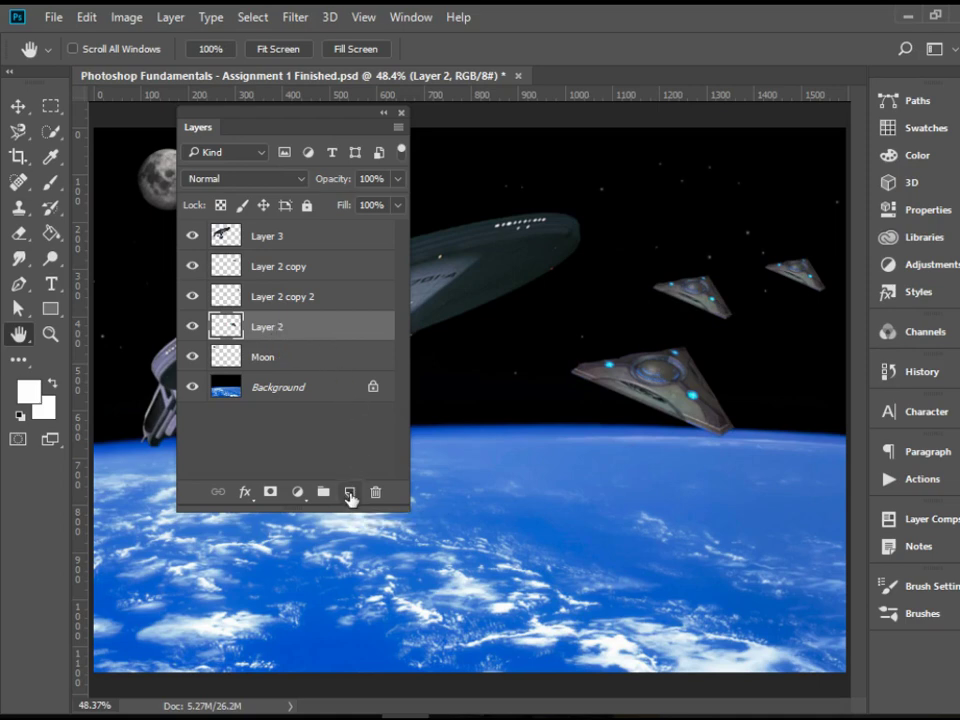
right_click(311, 333)
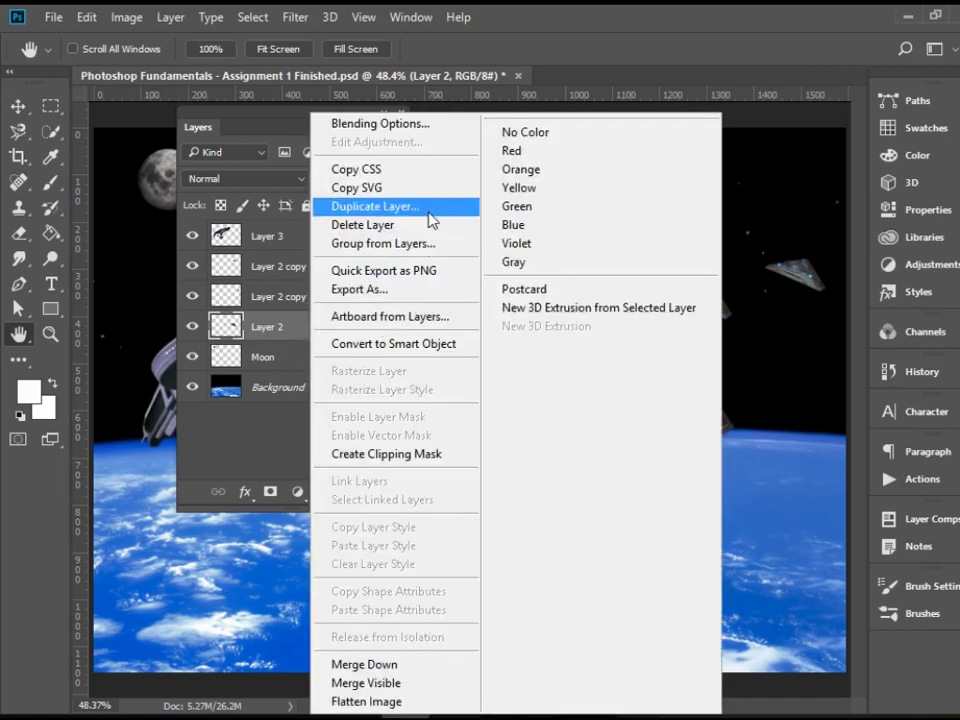
left_click(294, 333)
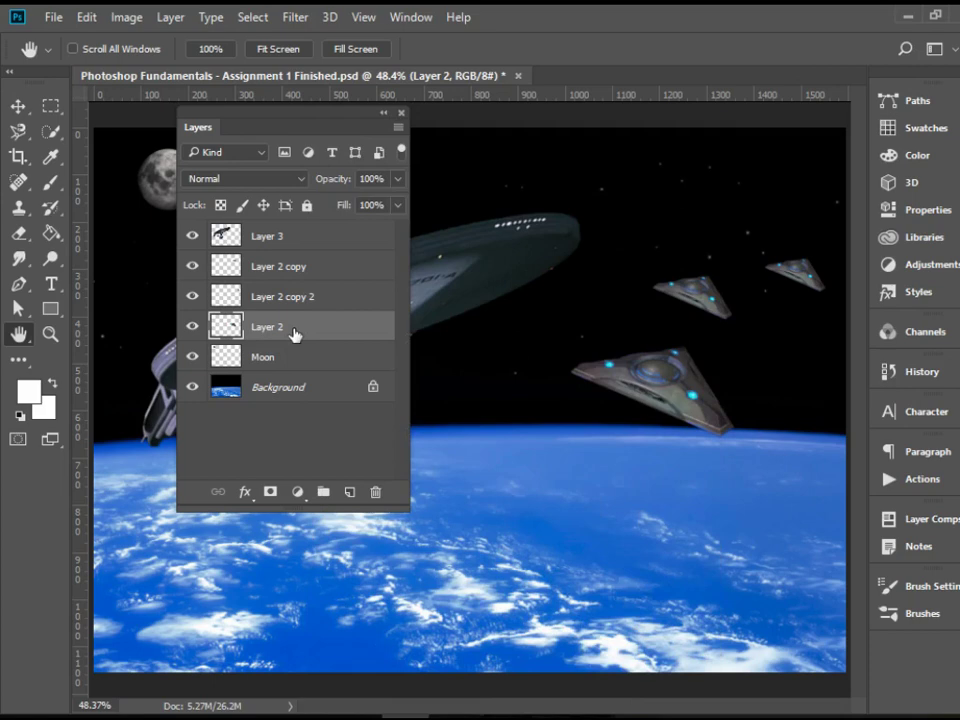
key("ctrl+j")
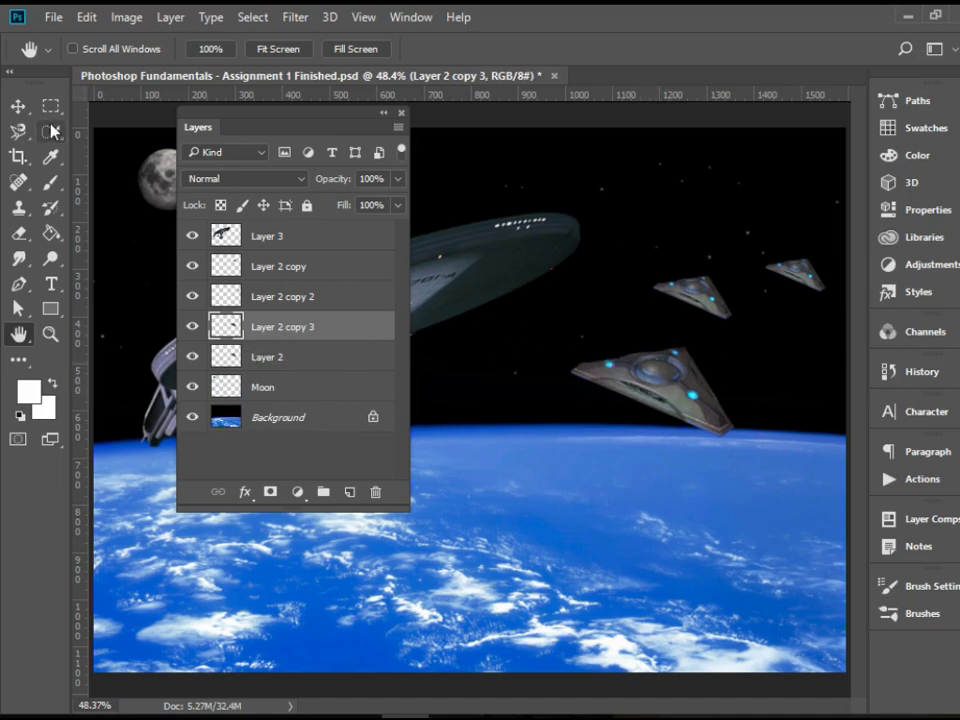
left_click(20, 108)
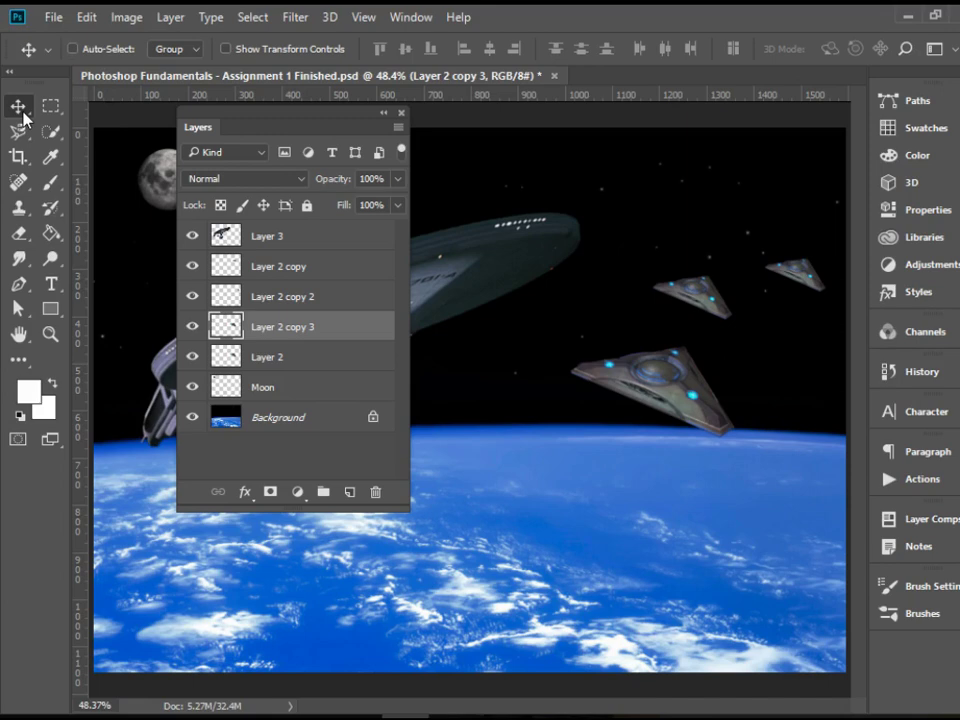
- Move the ship copy left of the original and scale it to about 68%
left_click_drag(680, 389, 531, 386)
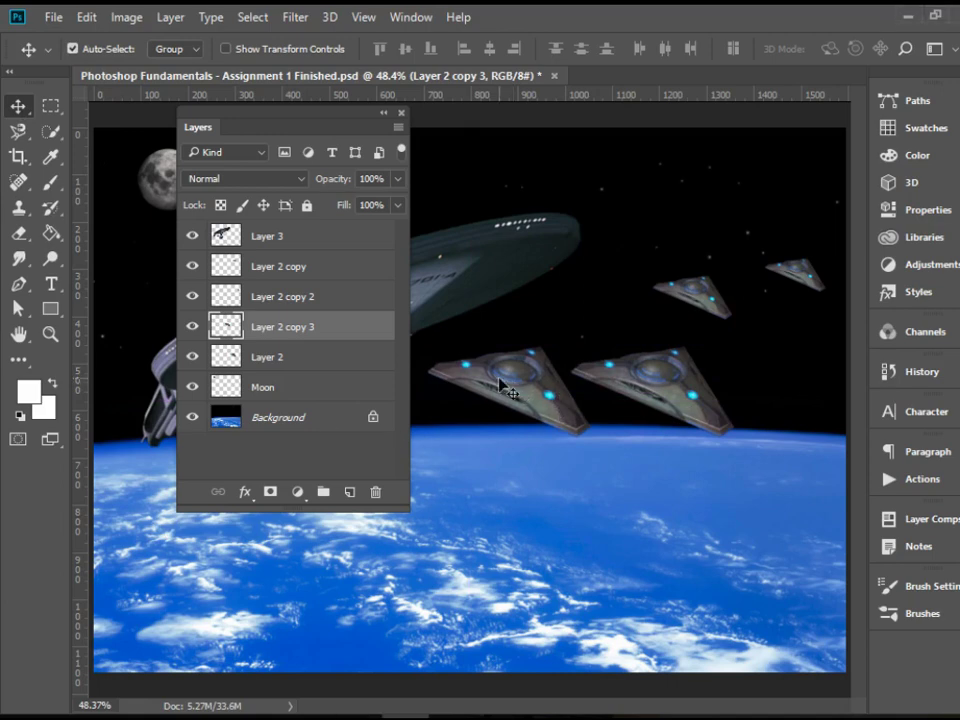
key("ctrl")
key("ctrl+t")
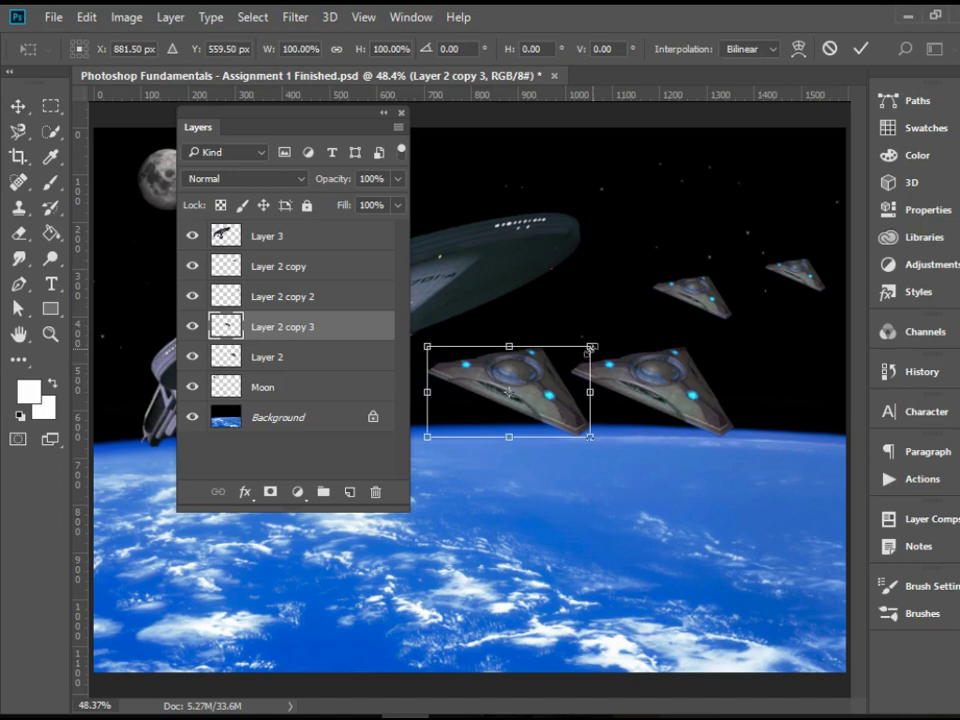
left_click_drag(592, 347, 538, 372)
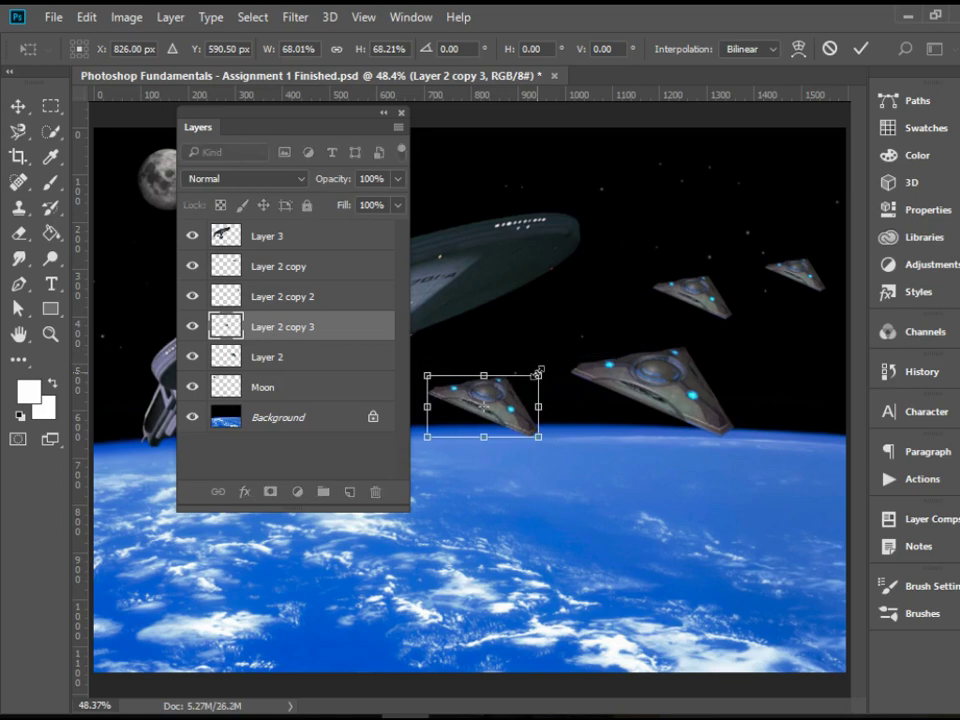
key("Return")
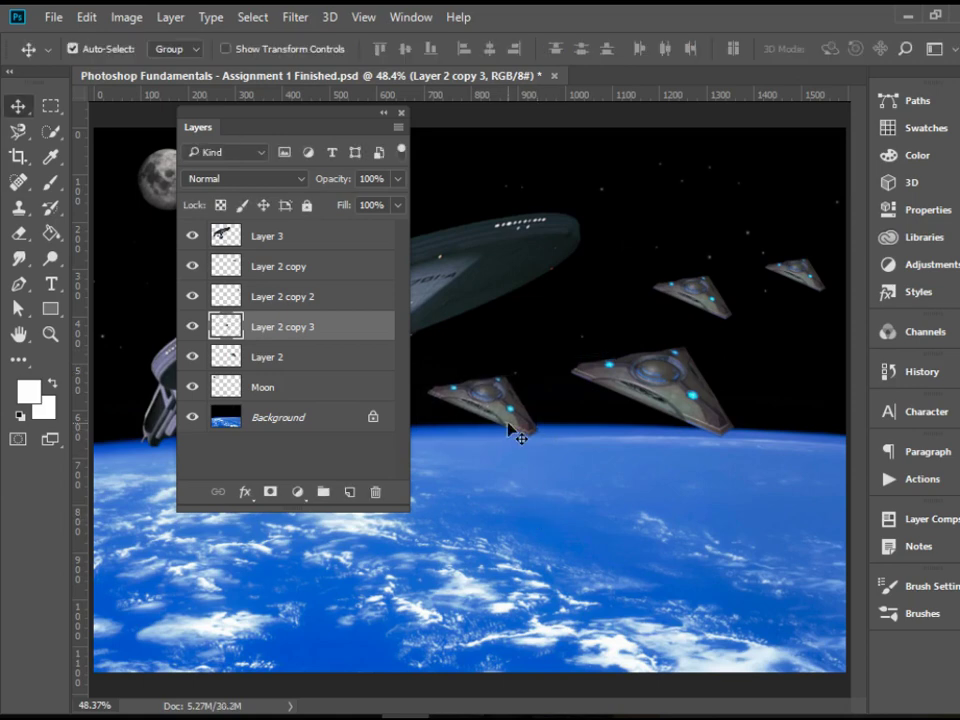
- Align the small ship level with its neighbour and rotate it about 12°
left_click_drag(520, 438, 533, 455)
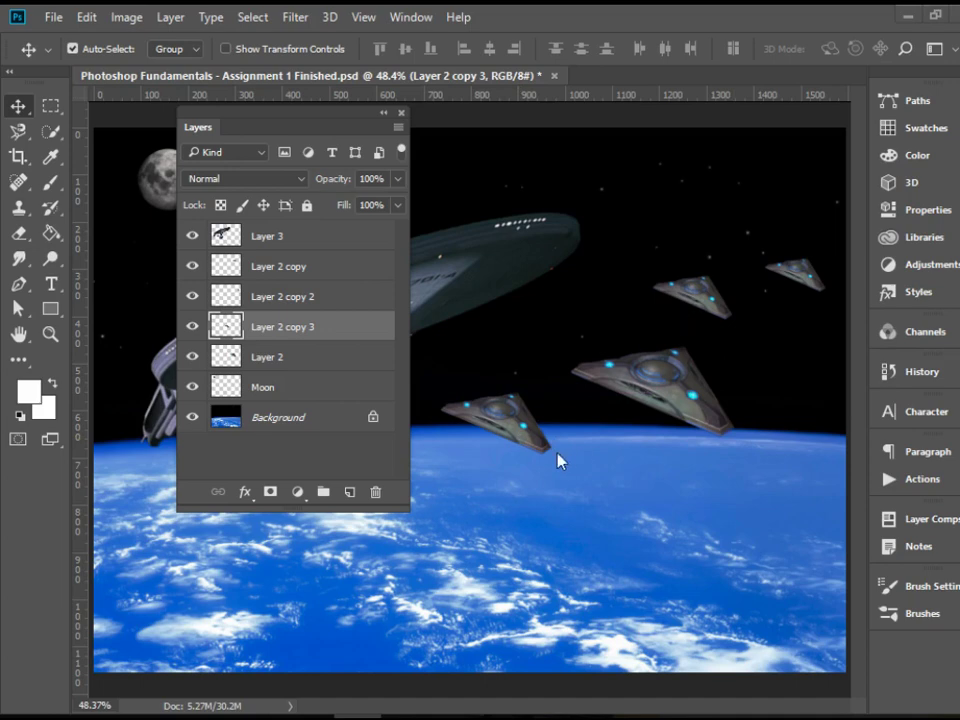
left_click_drag(530, 434, 530, 397)
key("ctrl")
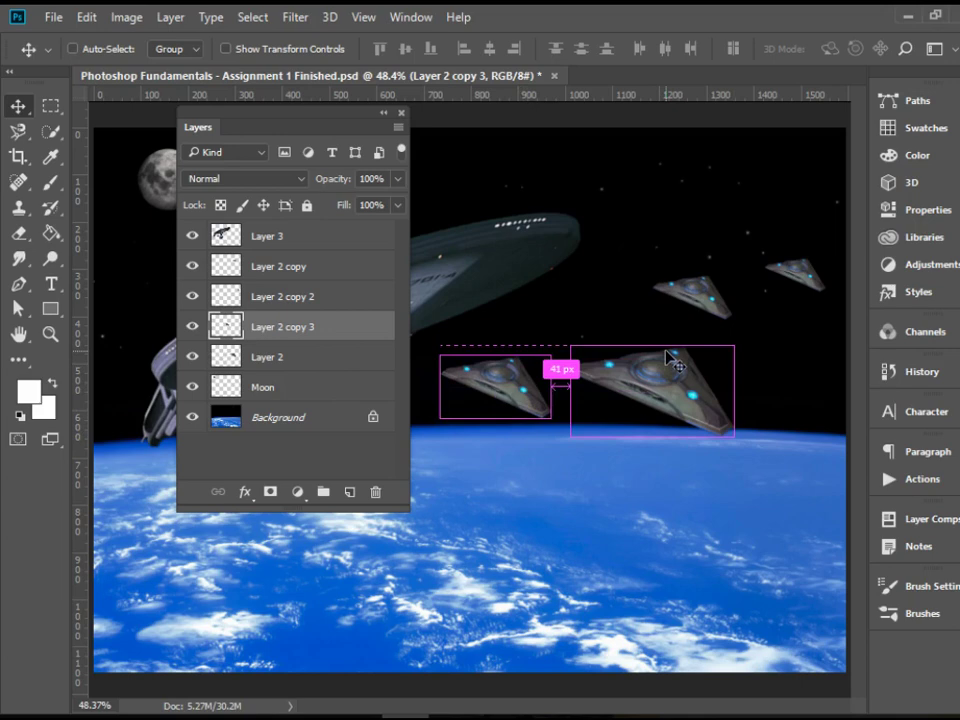
key("ctrl+t")
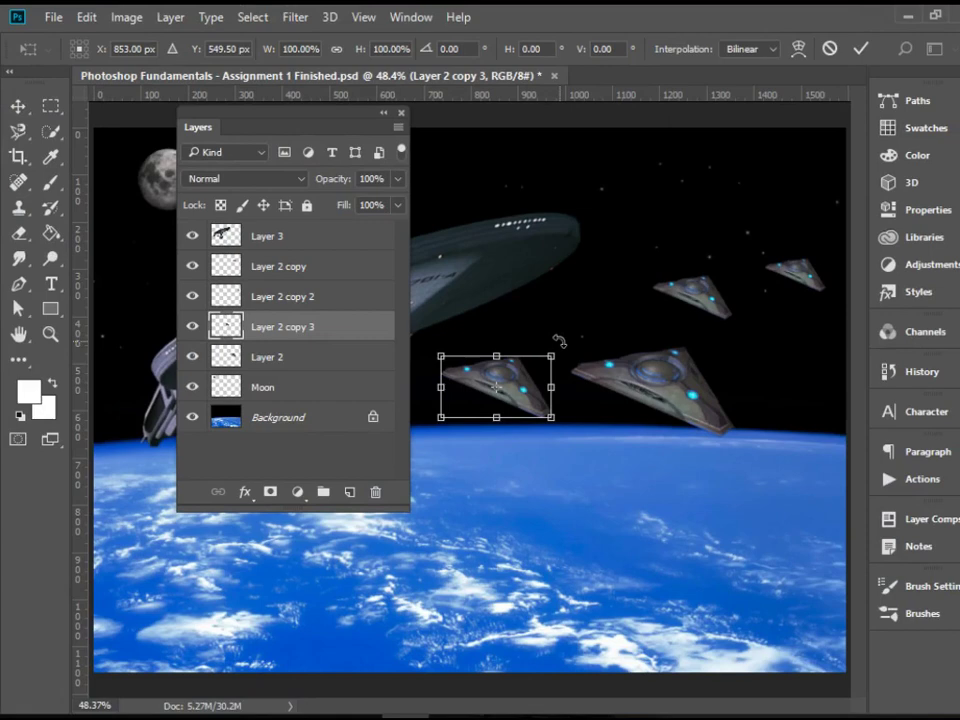
left_click_drag(559, 341, 583, 343)
key("Return")
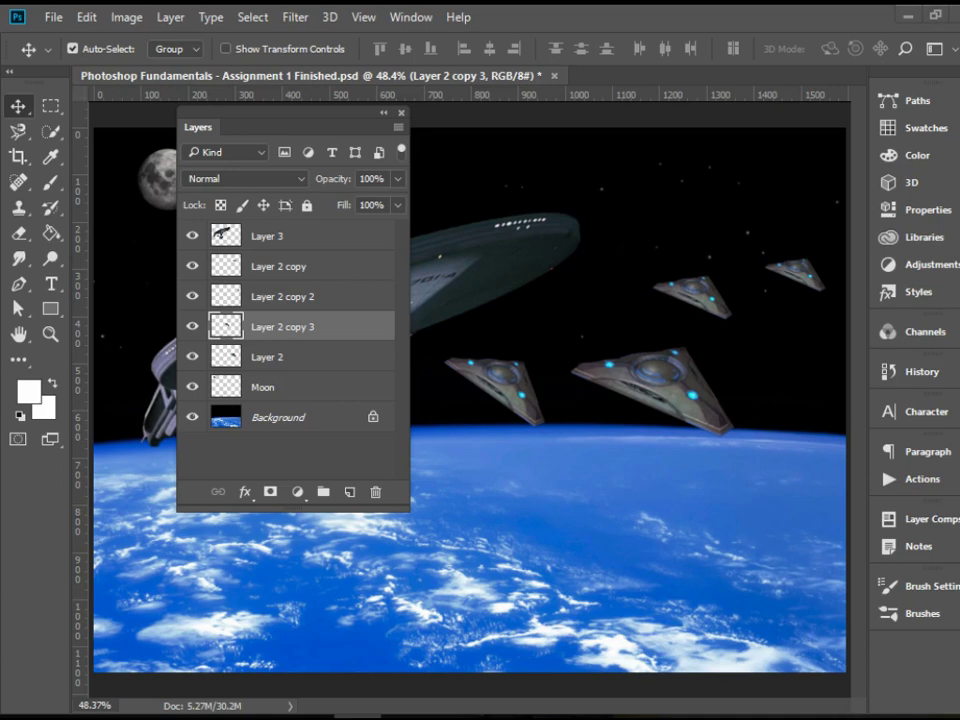
- Set Layer 2 copy 3's opacity to 50% in the Layers panel
left_click(384, 177)
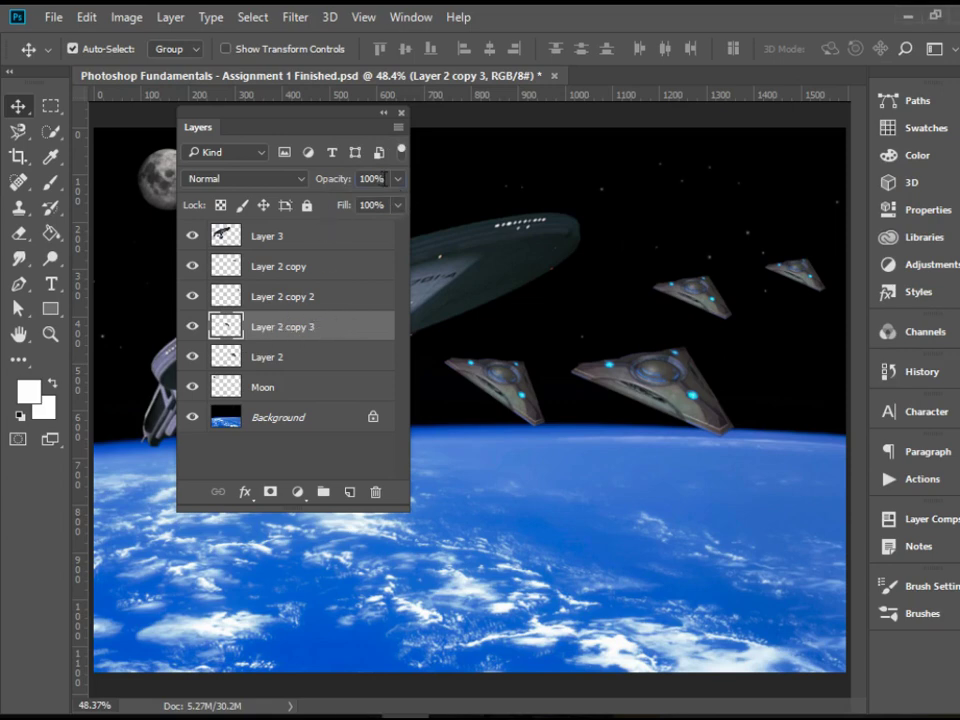
type("50")
key("Return")
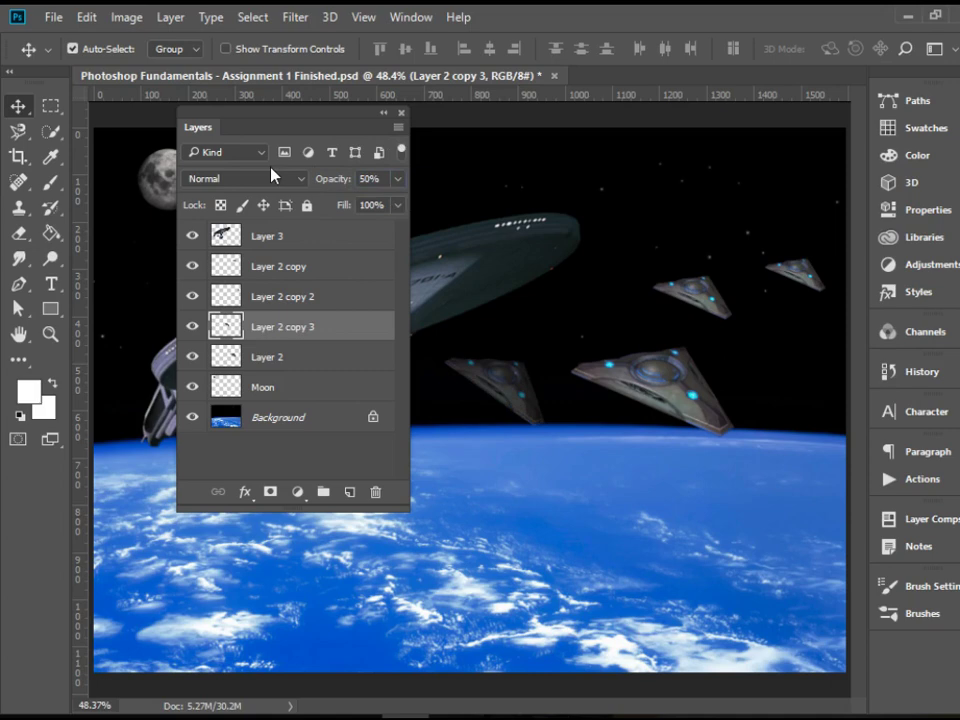
left_click(510, 401)
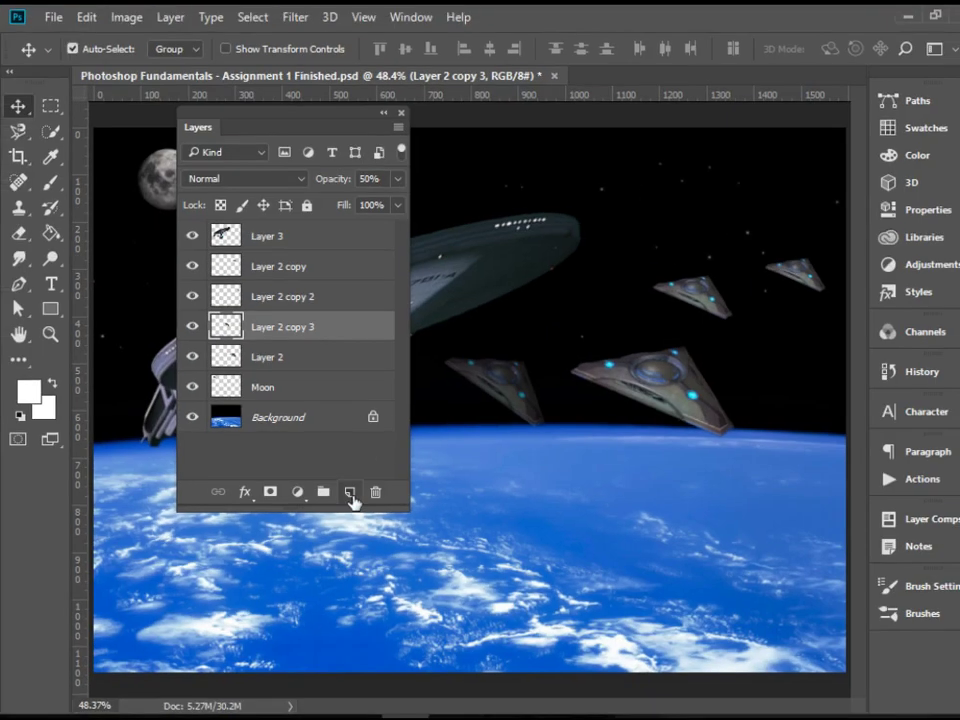
- Create a new layer, rename it 'blank', and drag it to the top of the layer stack
left_click(350, 493)
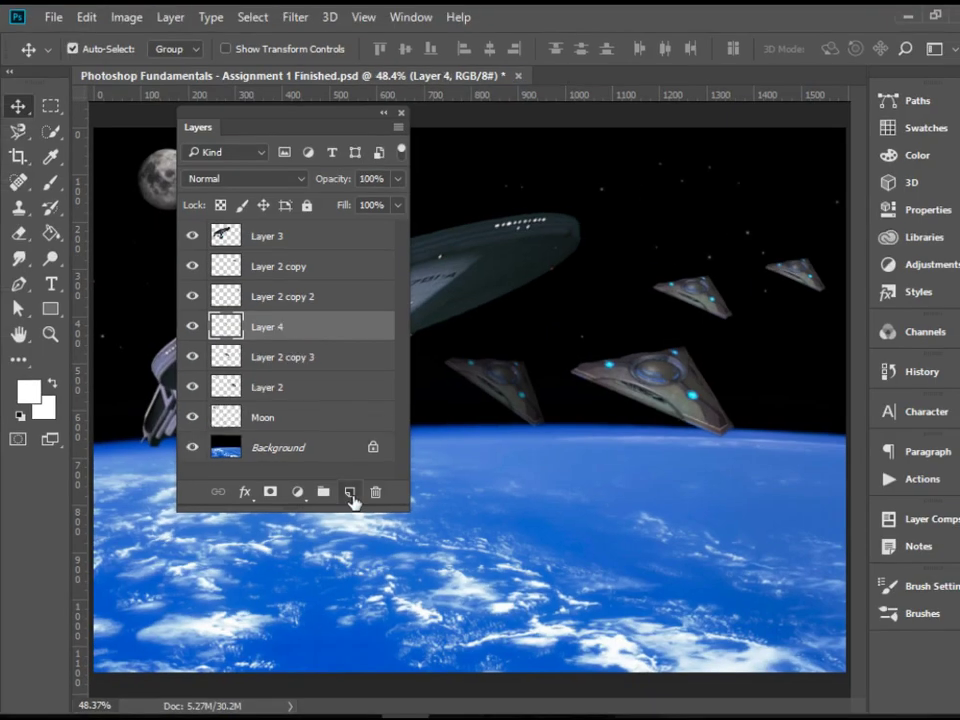
double_click(280, 328)
type("b")
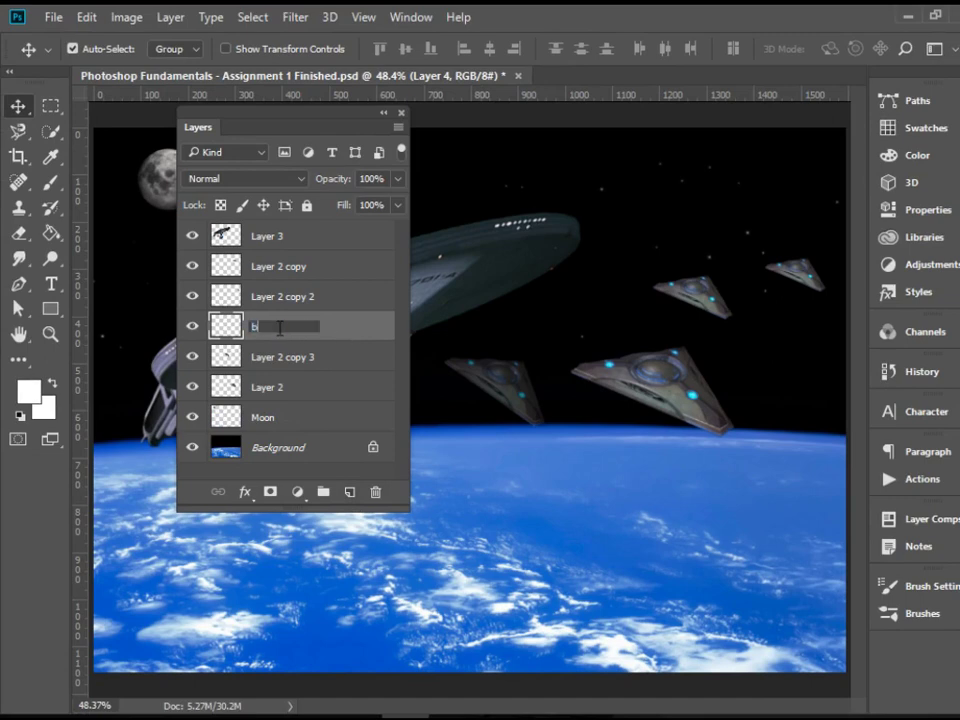
type("lank")
key("Return")
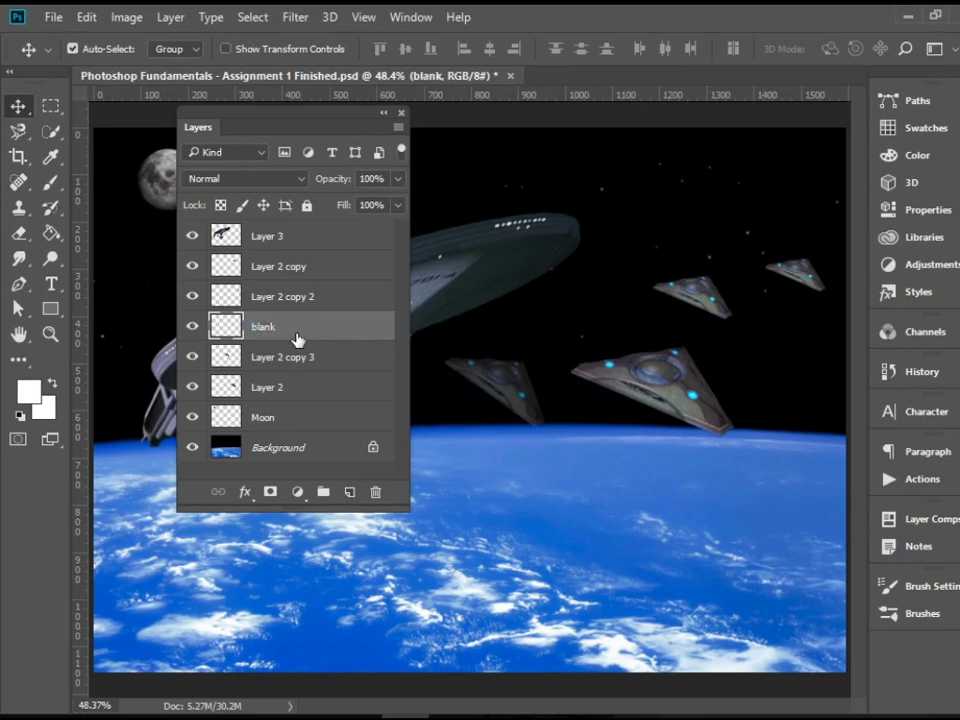
left_click(350, 359)
left_click_drag(322, 340, 302, 235)
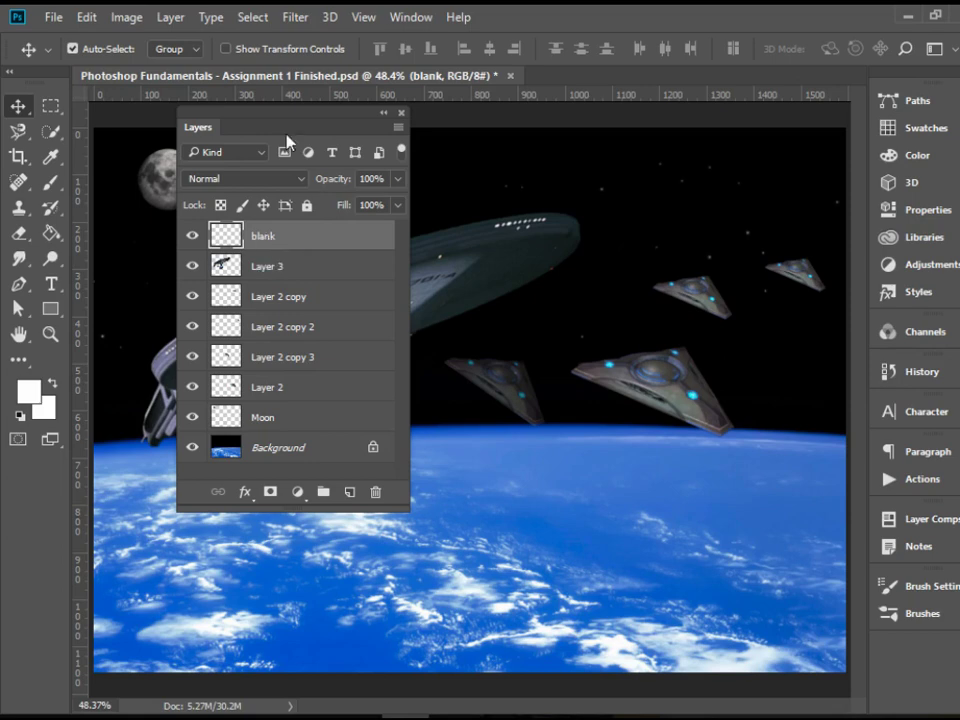
left_click_drag(281, 117, 851, 154)
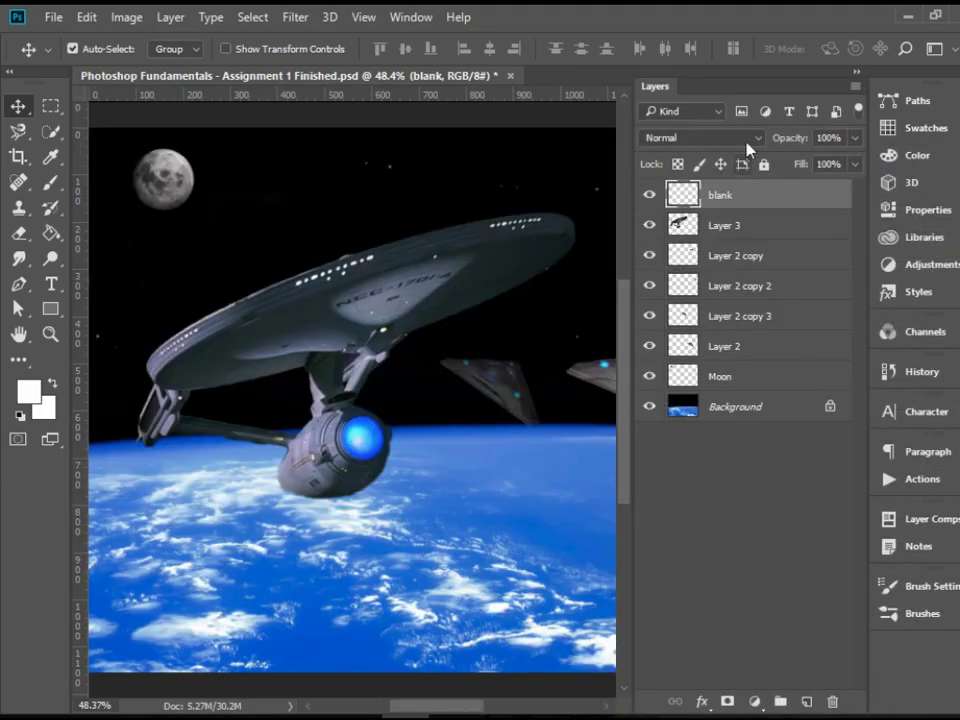
- Move Layer 2's ship over the saucer; place Layer 3 below Layer 2 and copy 2 below copy 3
left_click(607, 378)
left_click_drag(608, 380, 550, 328)
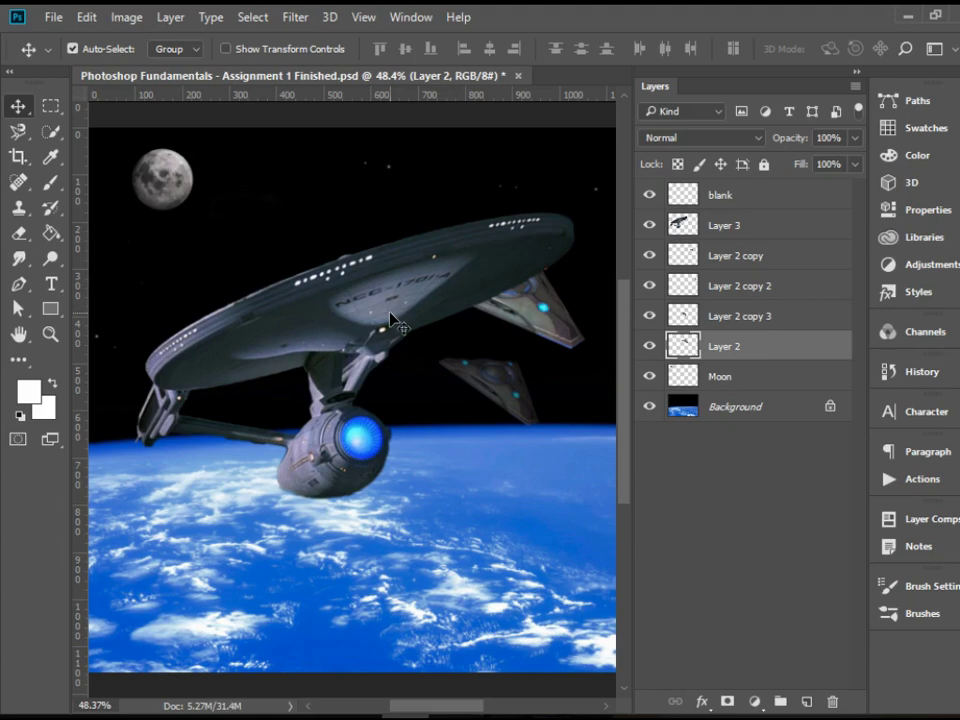
left_click(726, 229)
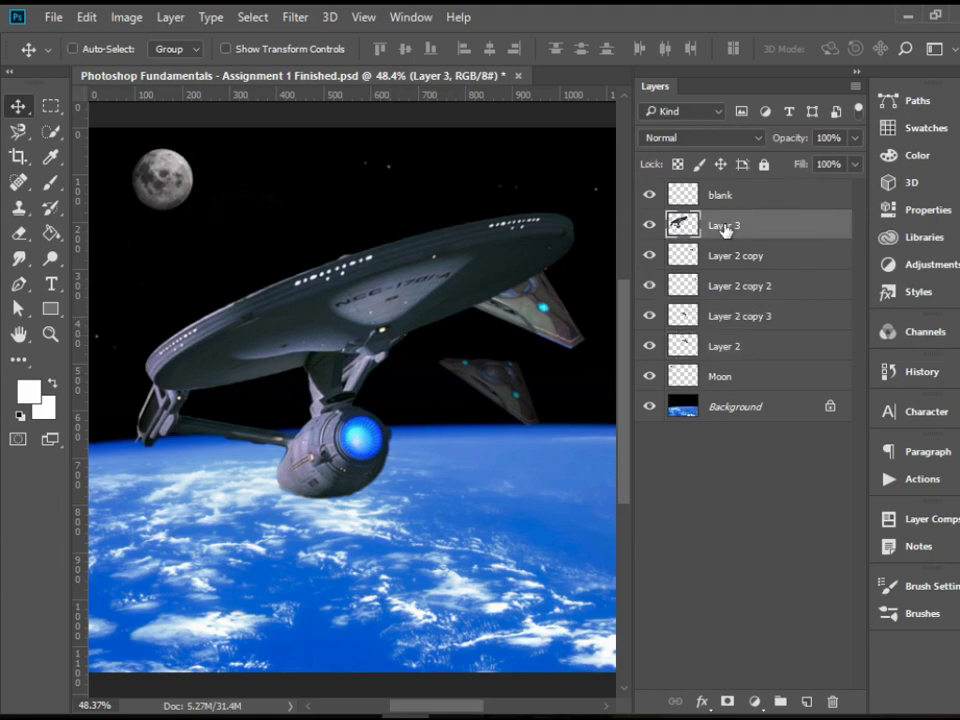
left_click_drag(726, 229, 721, 361)
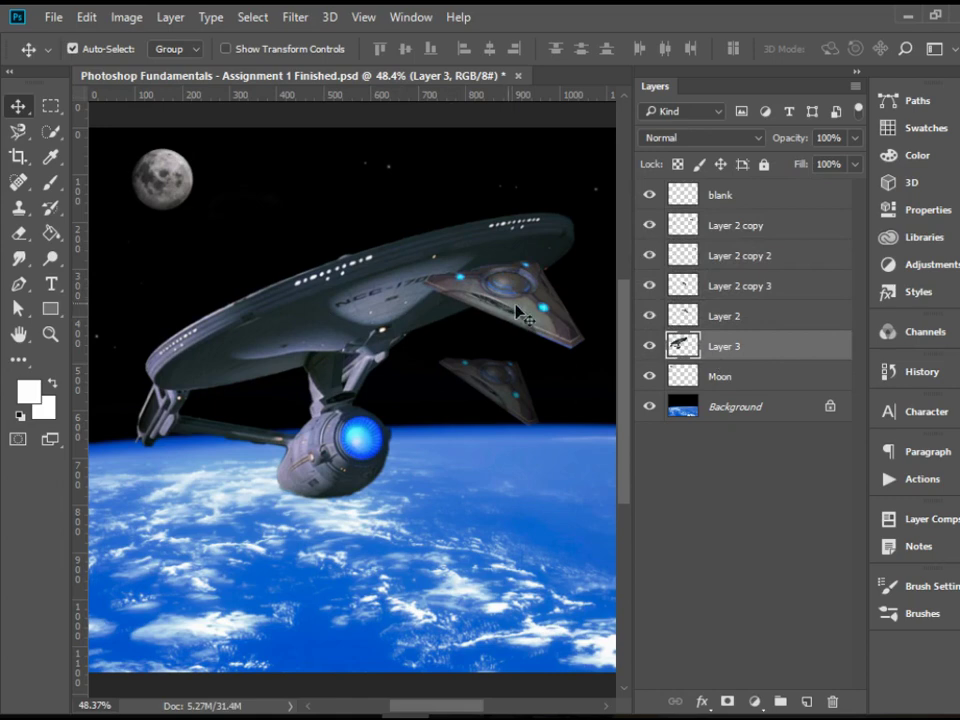
left_click_drag(540, 315, 530, 253)
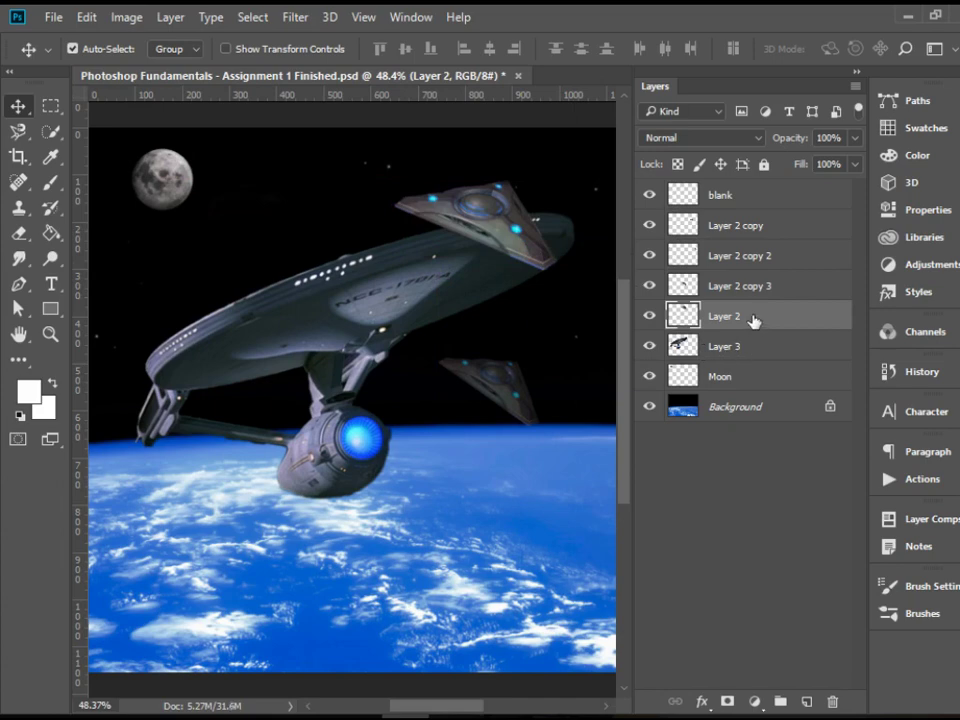
left_click(750, 258)
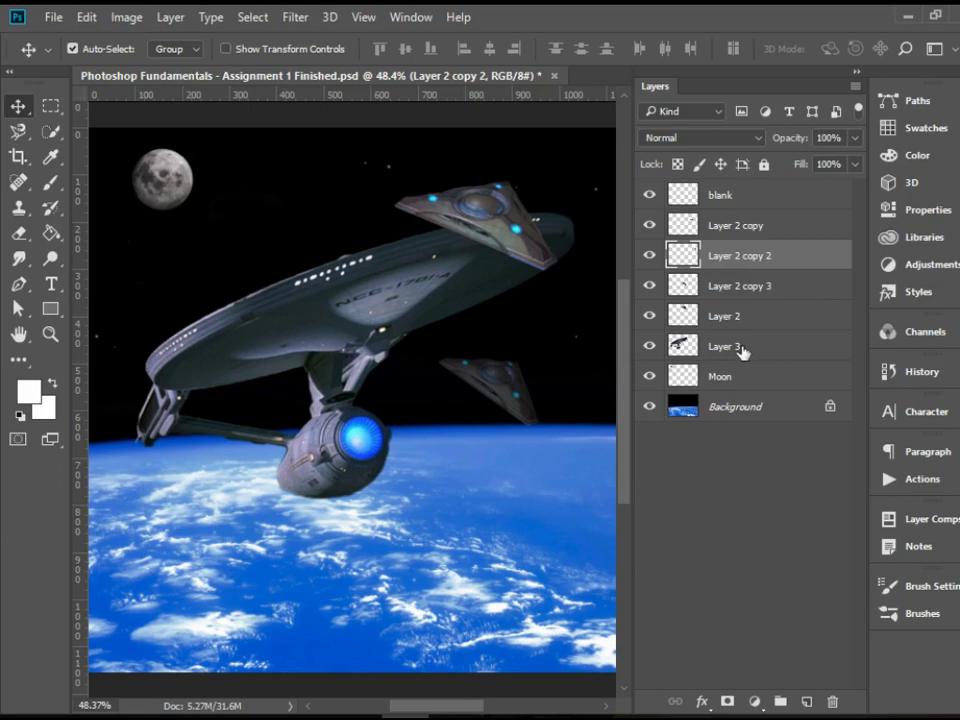
left_click_drag(752, 273, 746, 295)
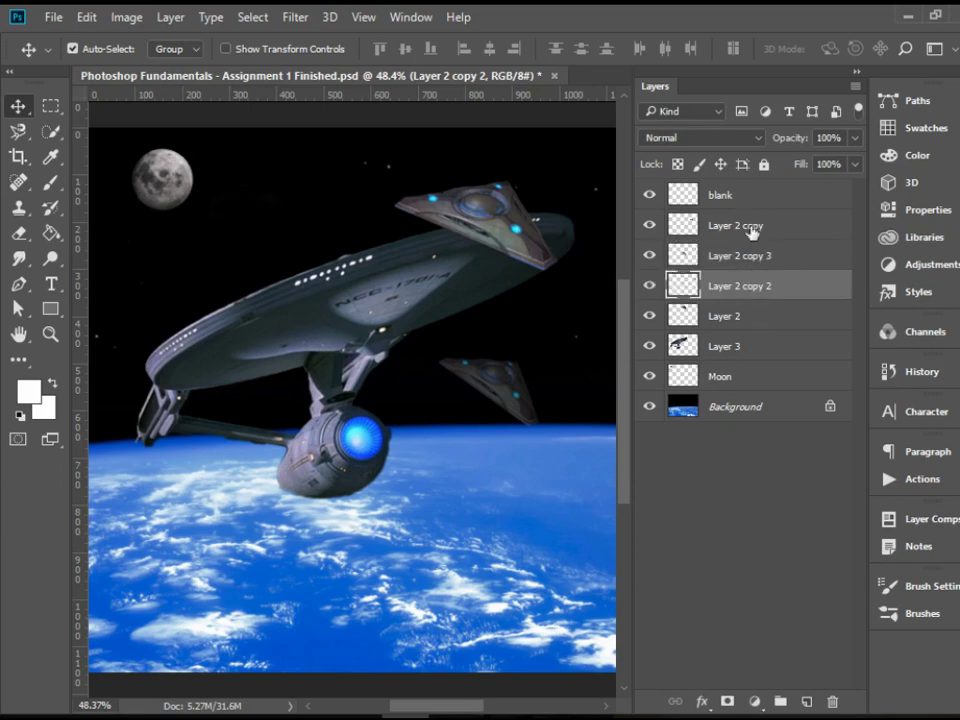